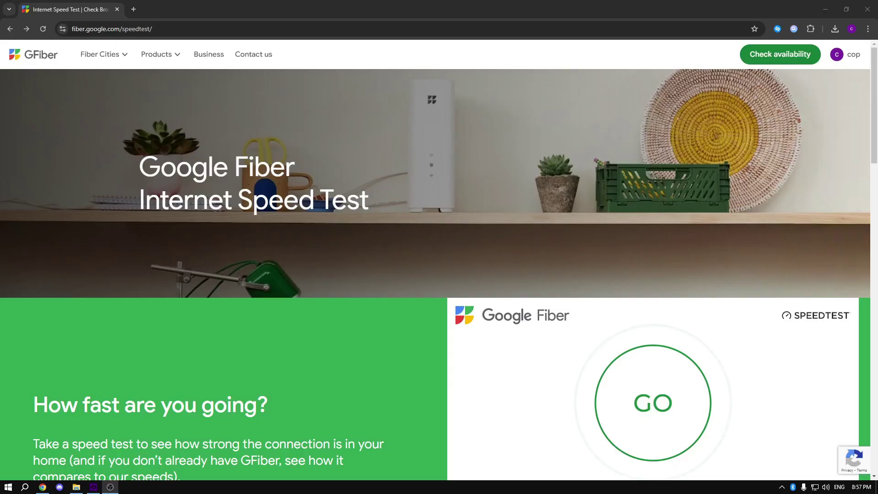
# Run the baseline Google Fiber test: 150 ms ping, 43 ms jitter, 18.6/23.6 Mbps down/up.
pyautogui.scroll(-4, 672, 123)
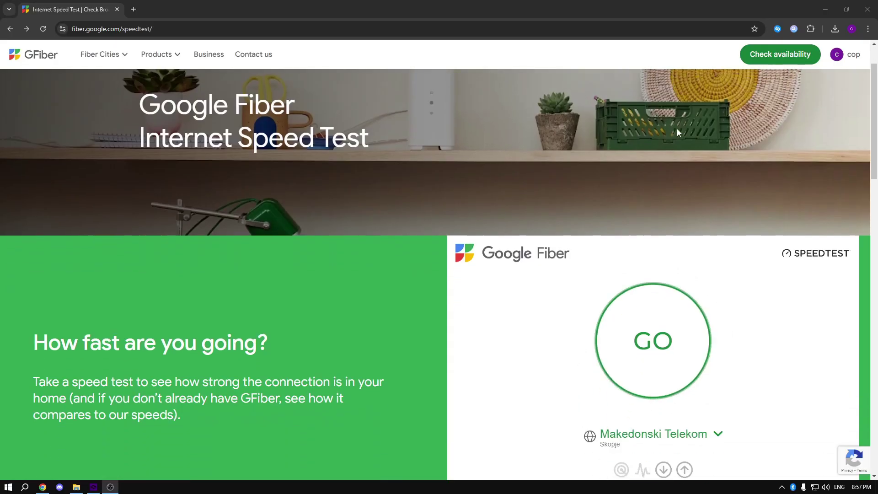
pyautogui.click(680, 246)
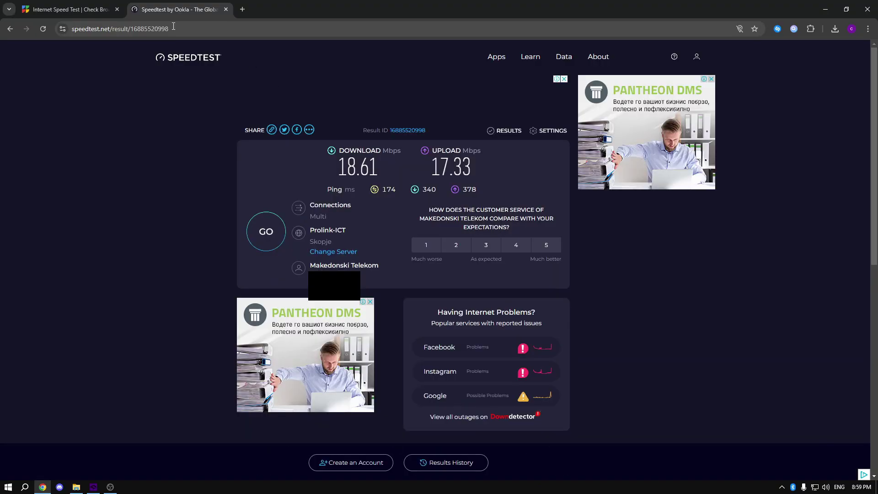
# Compare Google Fiber with the Ookla baseline of 18.61 Mbps down, 17.33 Mbps up, 174 ms ping.
pyautogui.click(68, 9)
pyautogui.click(144, 3)
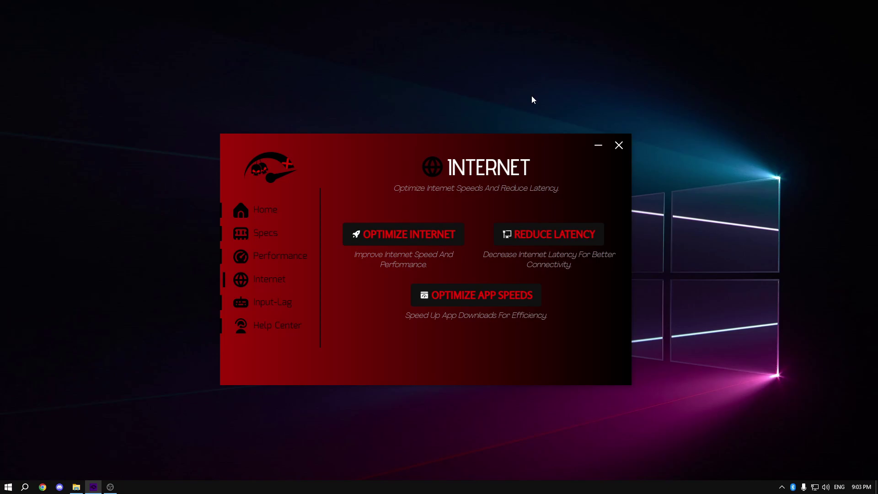
# Apply the Optimize Internet tweak for peak internet speed.
pyautogui.click(401, 236)
pyautogui.click(401, 264)
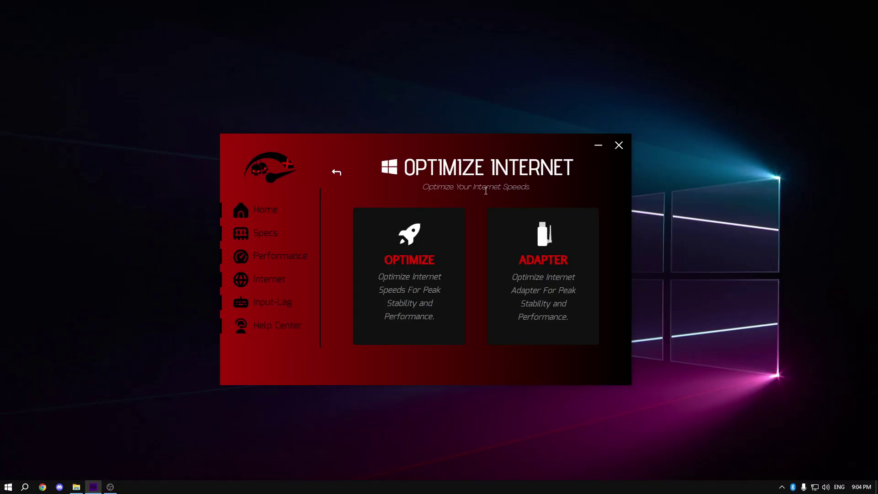
# Apply the network adapter tweak and the Reduce Latency ping tweak.
pyautogui.click(507, 289)
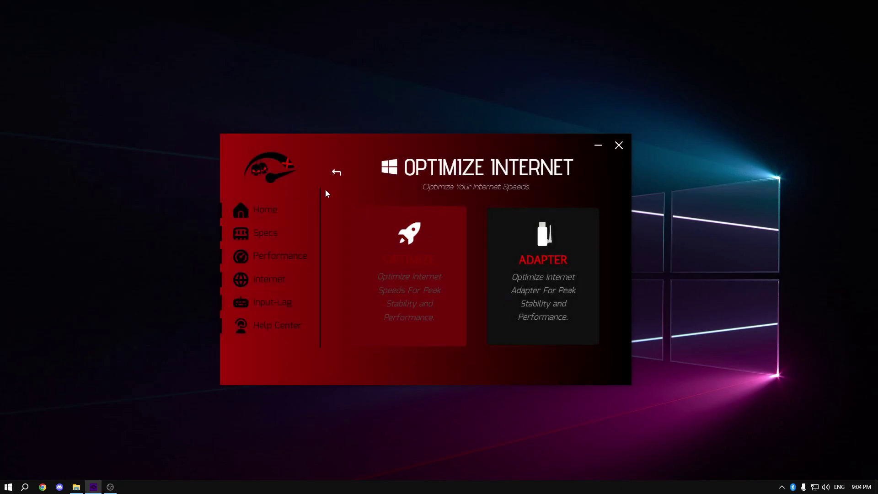
pyautogui.click(359, 168)
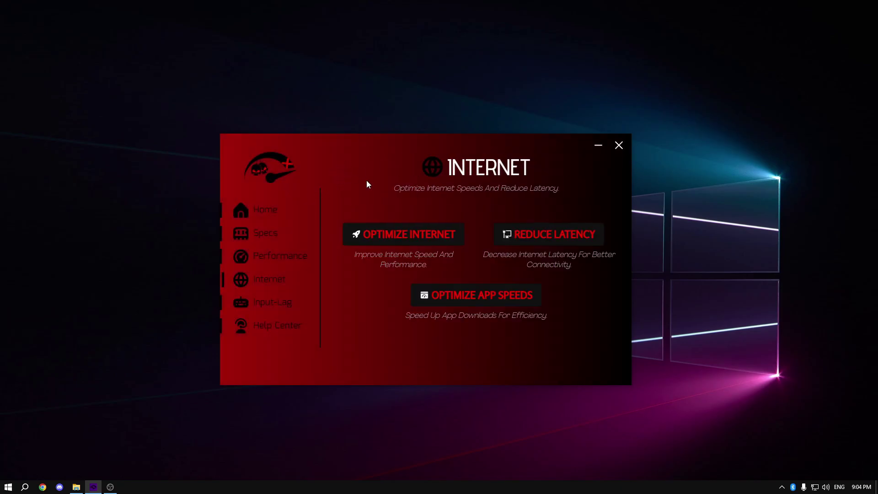
pyautogui.click(544, 240)
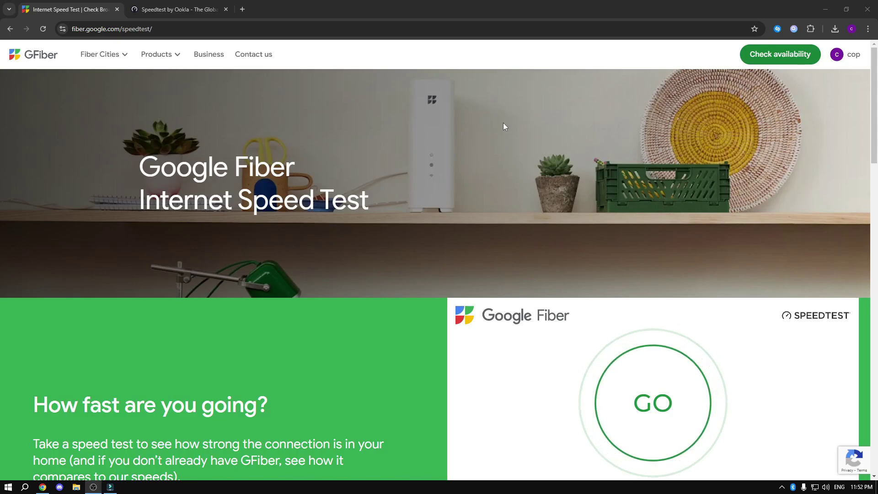
# Rerun the Google Fiber test: 18 ms ping, 4 ms jitter, 57.1/28.6 Mbps down/up.
pyautogui.scroll(-4, 609, 160)
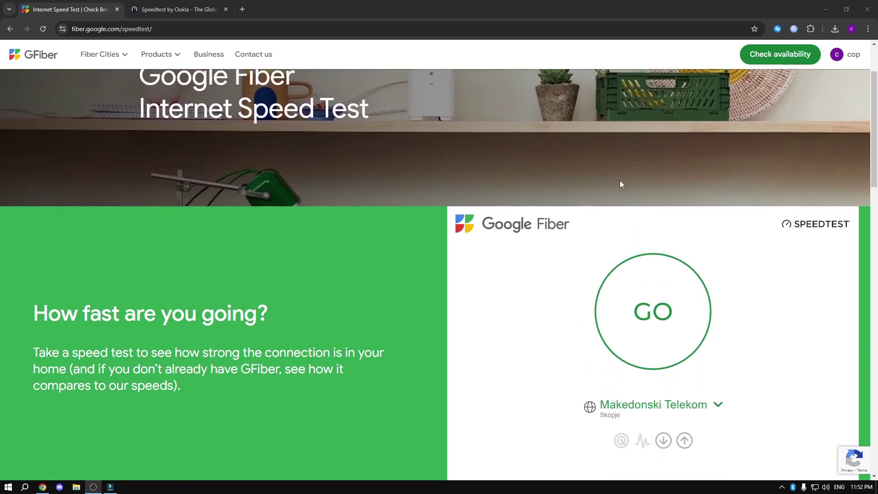
pyautogui.click(668, 217)
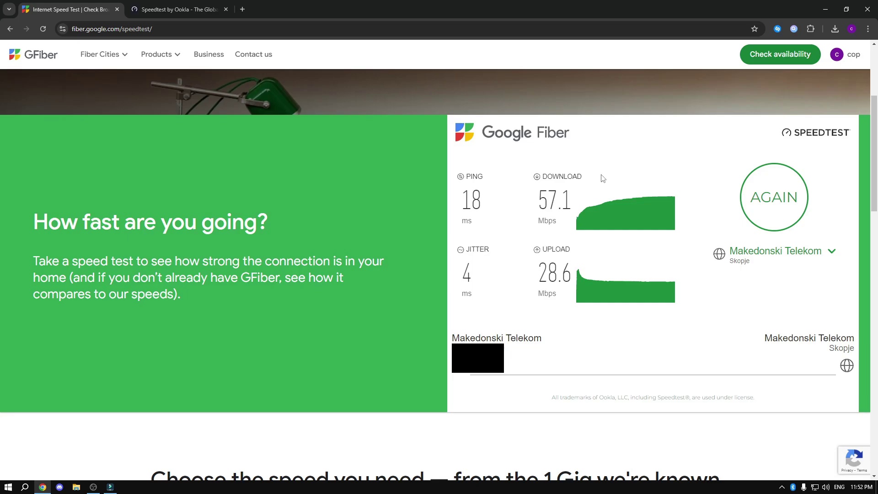
# Rerun the Ookla test (49.52 Mbps down, 28.52 Mbps up, 21 ms ping) and compare with Google Fiber.
pyautogui.click(178, 9)
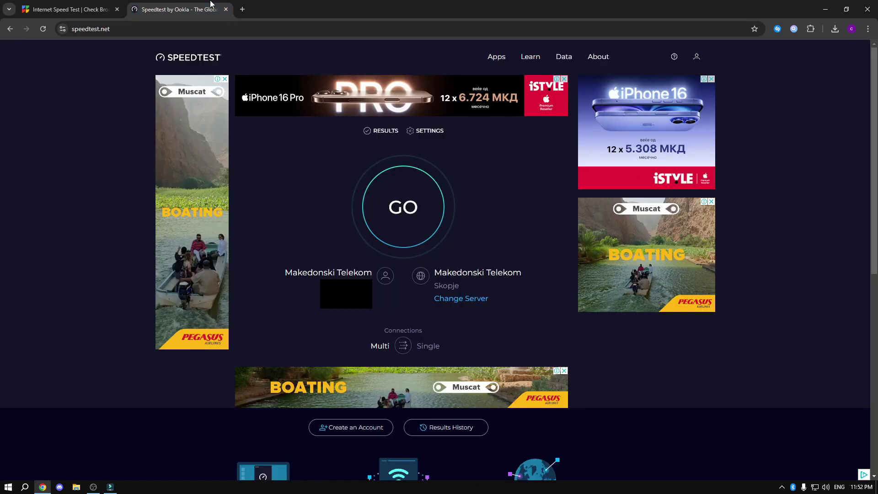
pyautogui.click(403, 208)
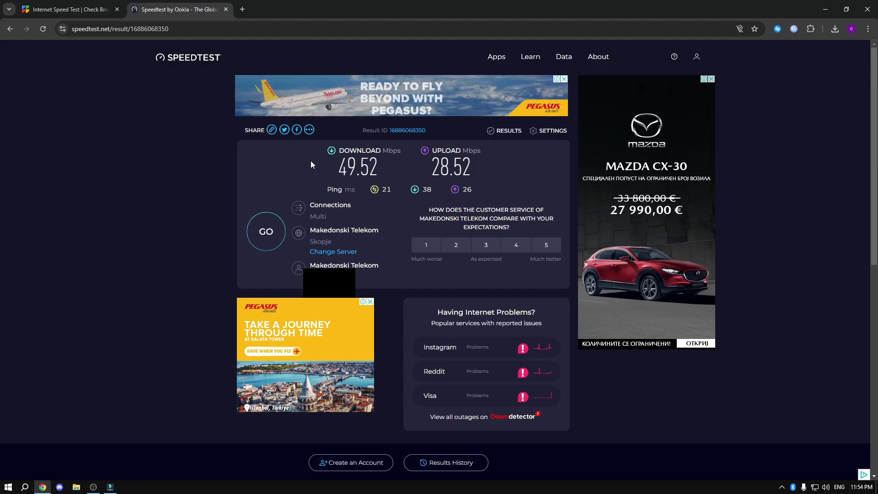
pyautogui.click(108, 5)
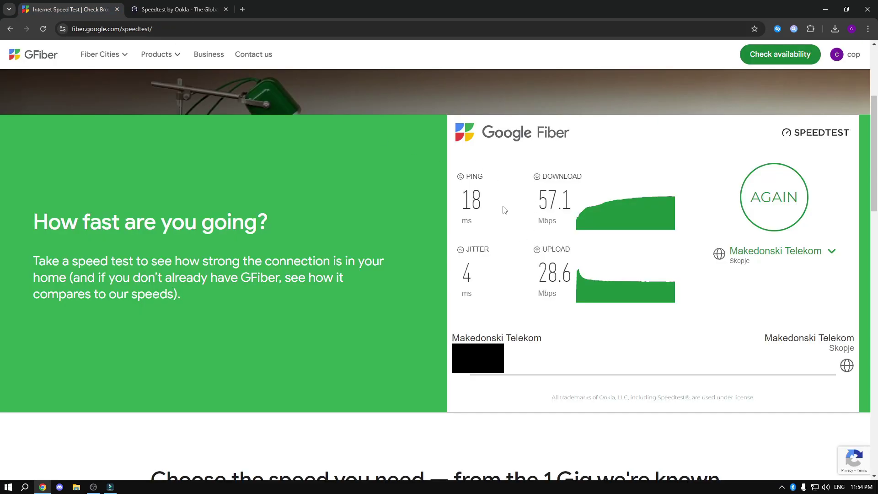
pyautogui.click(178, 9)
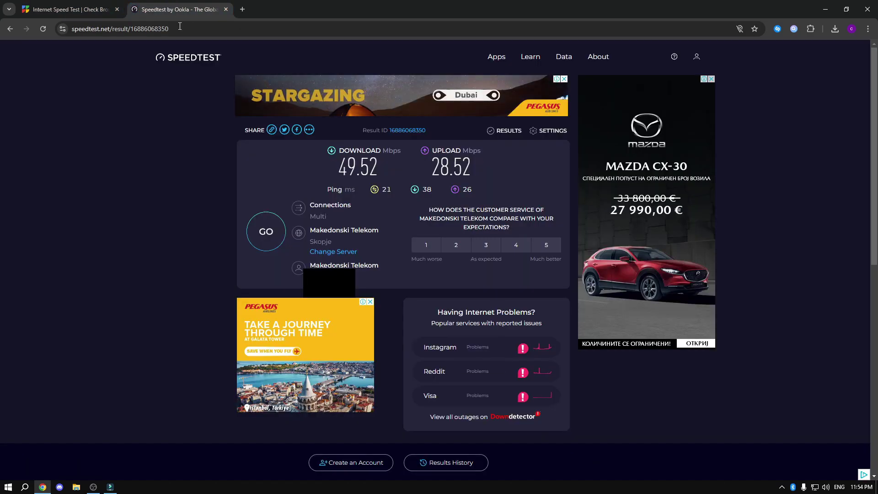
pyautogui.moveTo(379, 191)
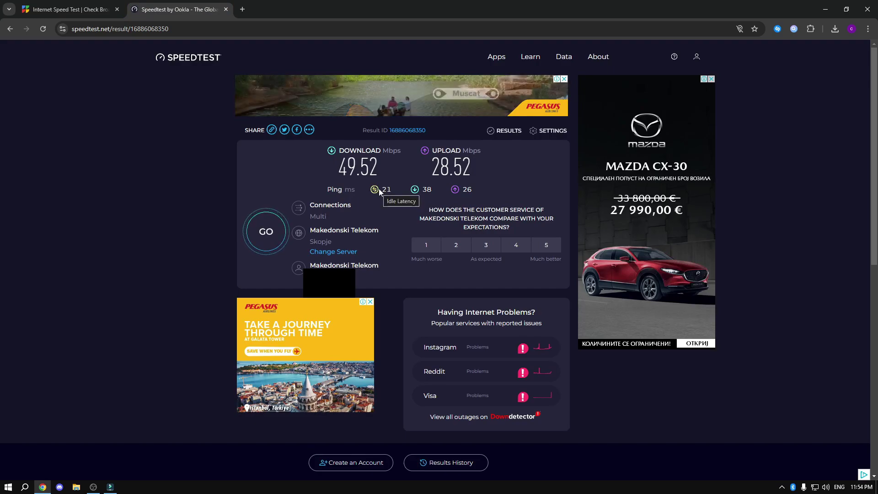